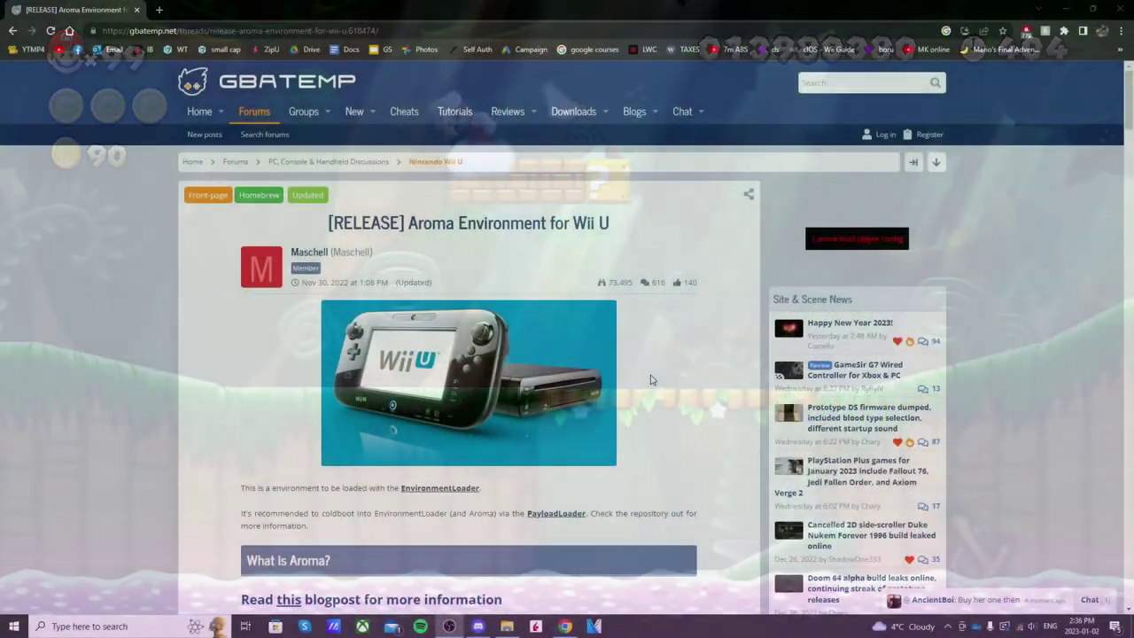
Scroll the GBAtemp Aroma thread to its Features list, highlighting the default features and Wii U Plugin System lines
scroll(660, 368, down, 5)
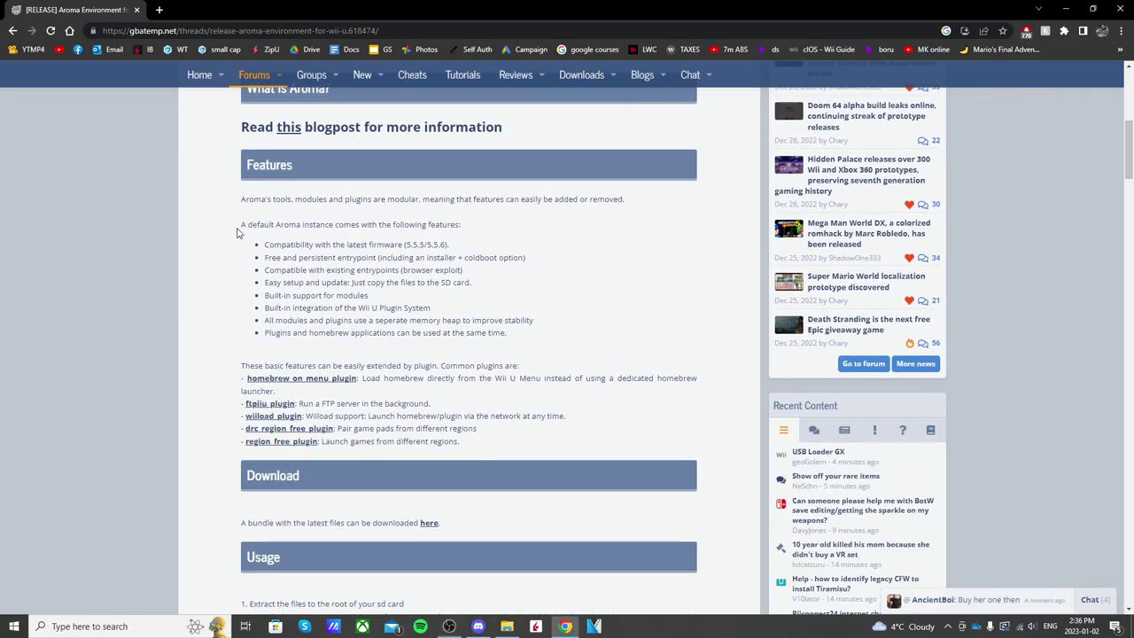
drag(241, 224, 313, 226)
click(286, 168)
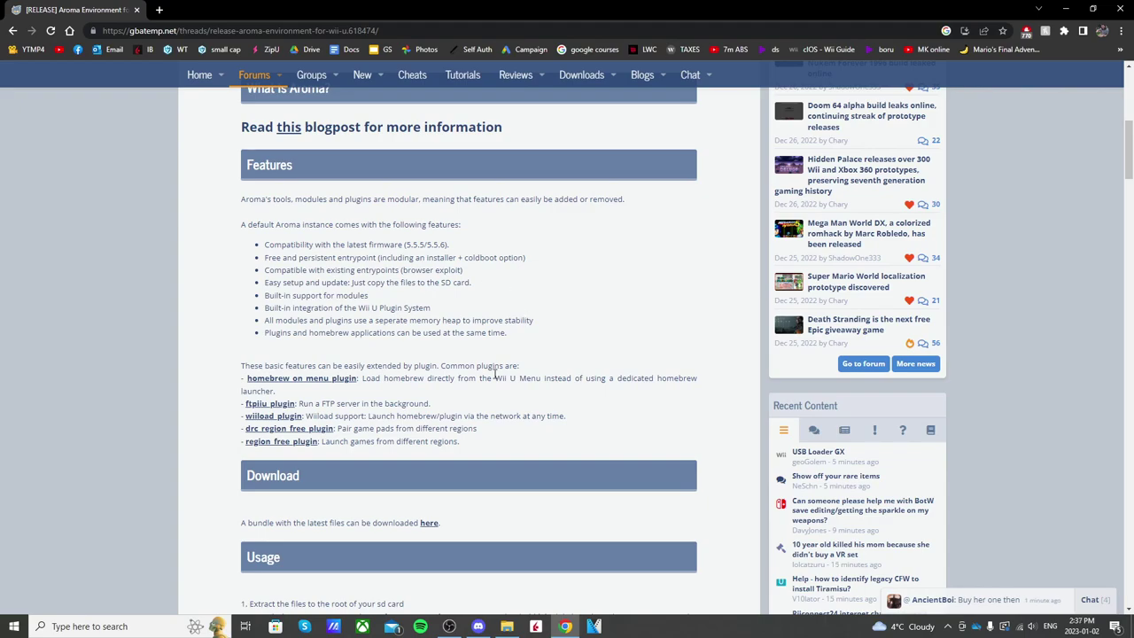
drag(428, 308, 241, 316)
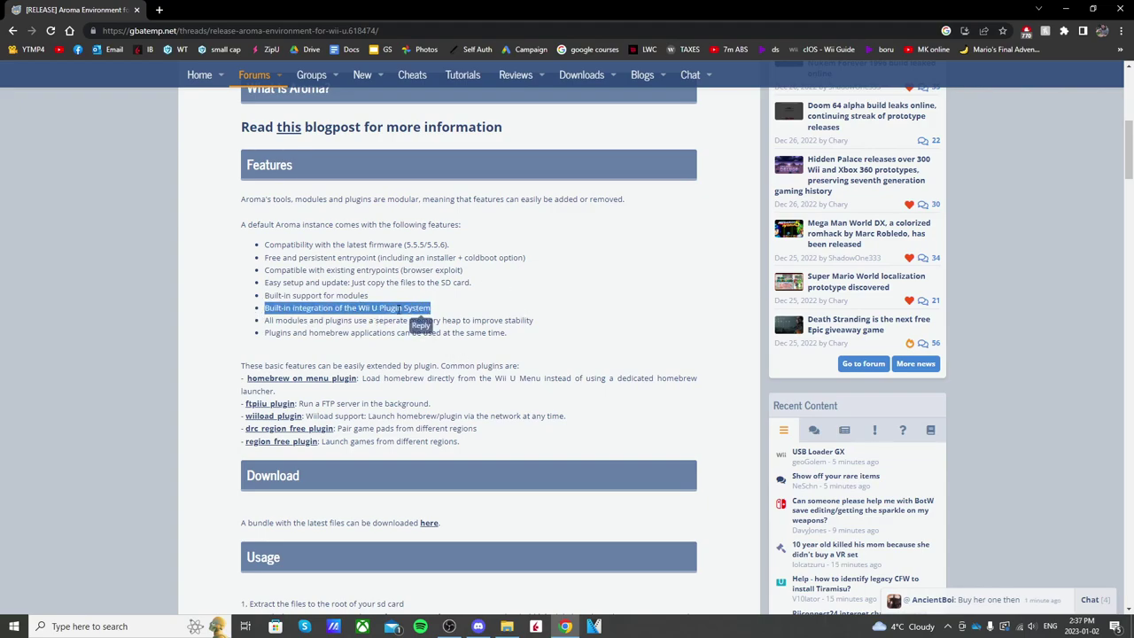
click(443, 311)
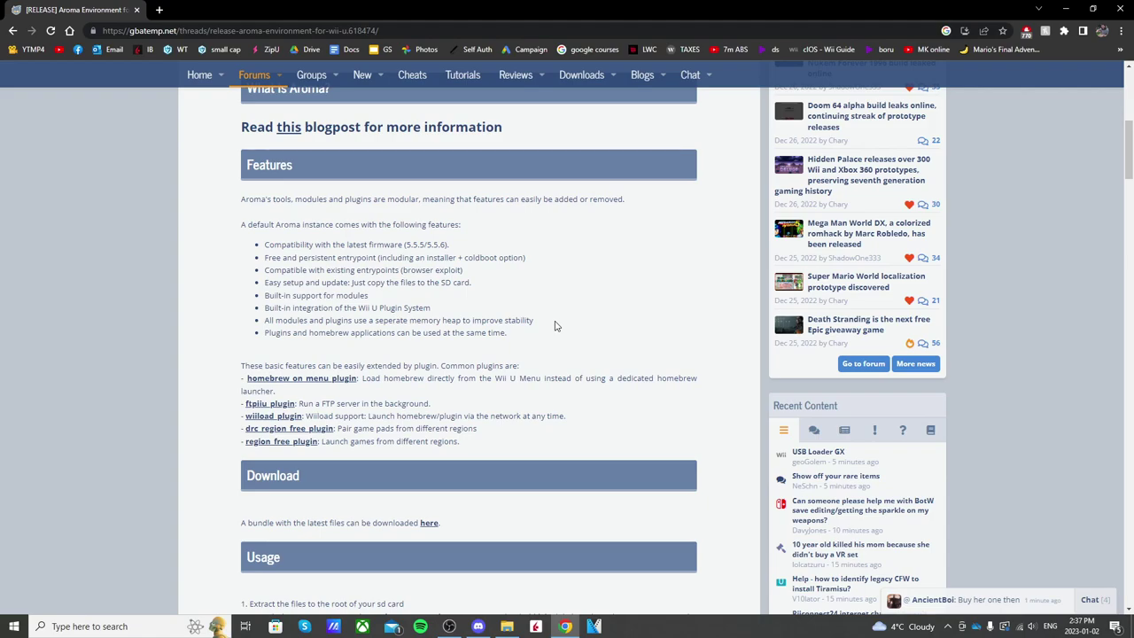
scroll(556, 324, down, 1)
scroll(549, 336, up, 1)
click(479, 626)
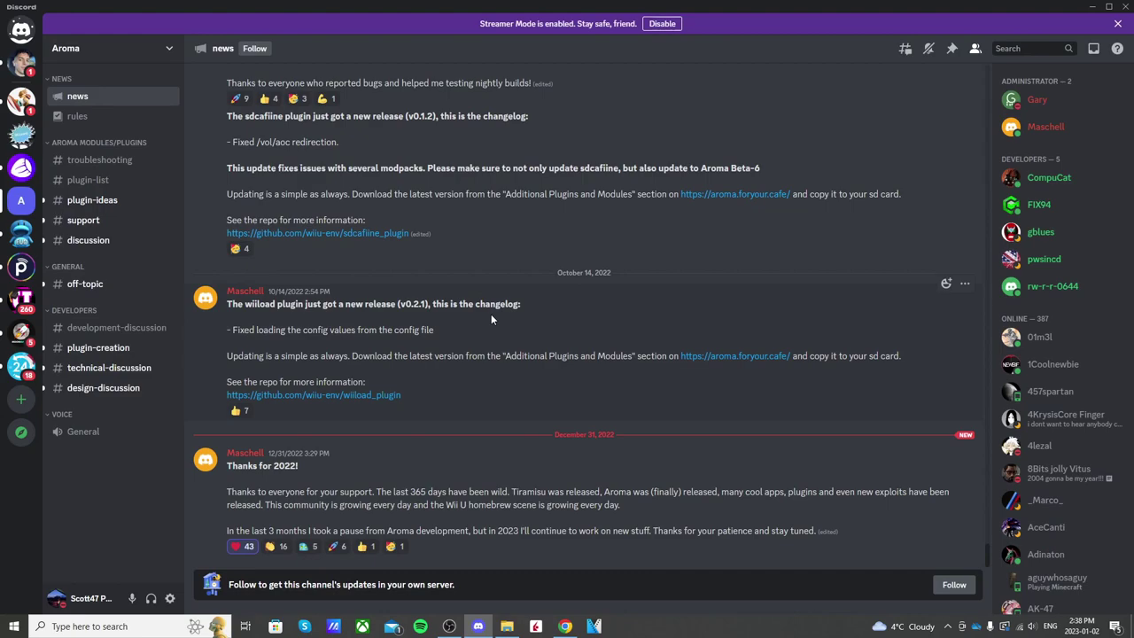
click(100, 182)
click(118, 203)
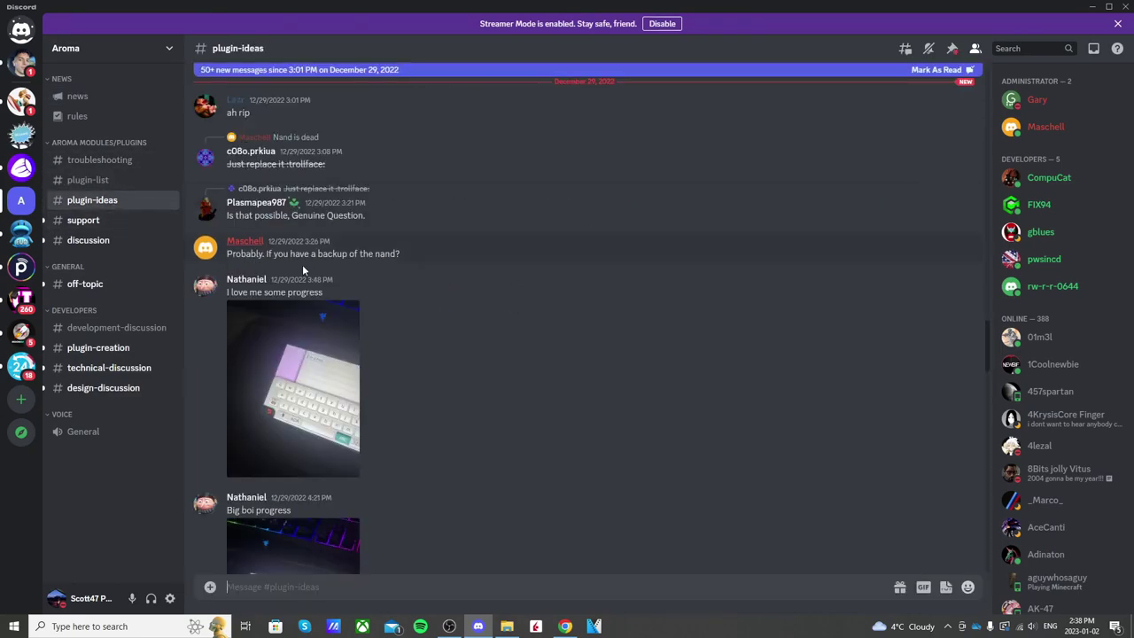
scroll(586, 366, down, 15)
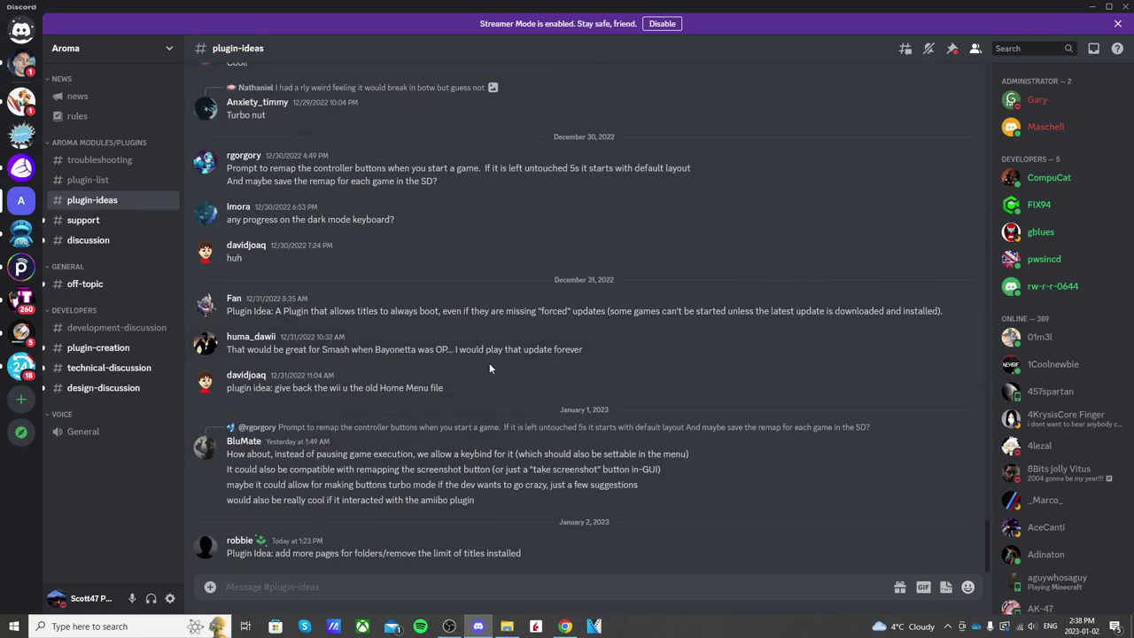
click(85, 99)
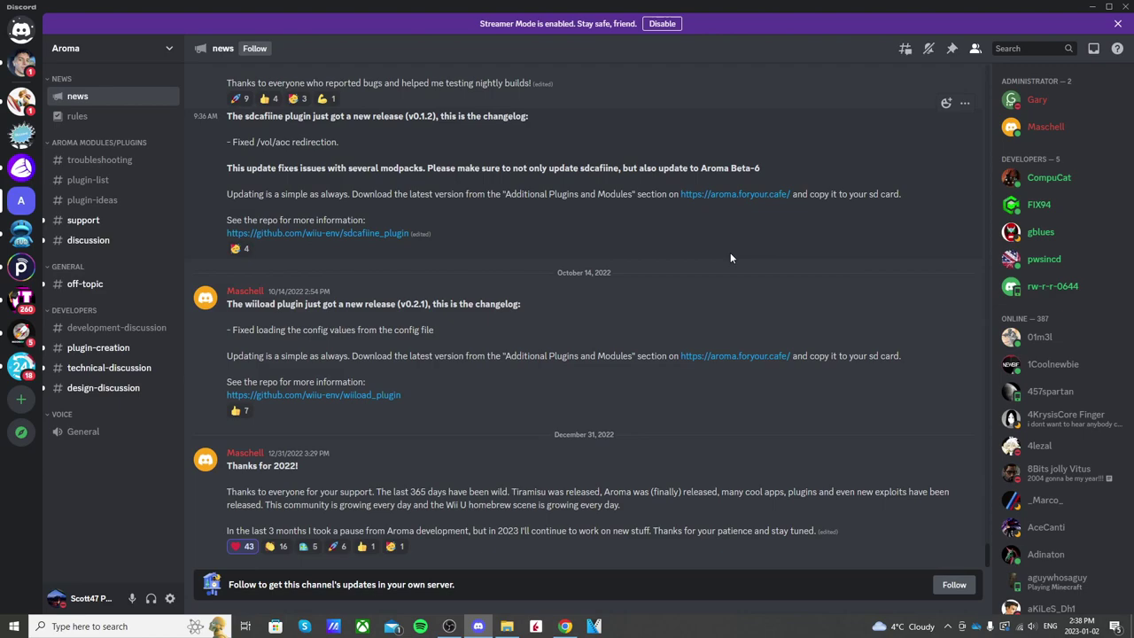
click(22, 101)
click(89, 143)
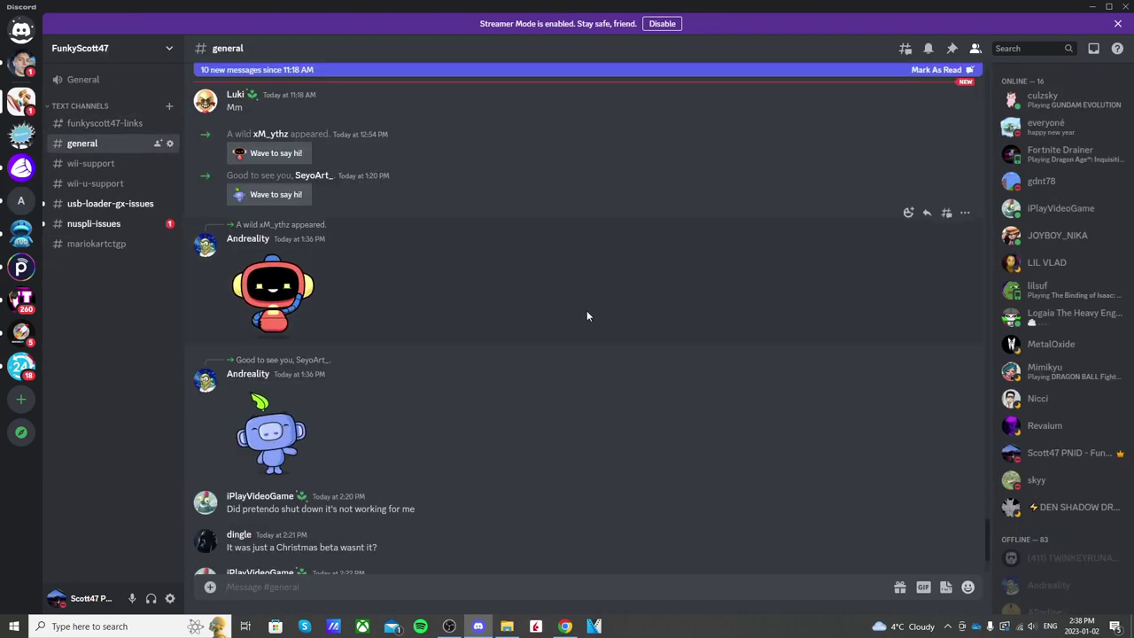
click(1092, 6)
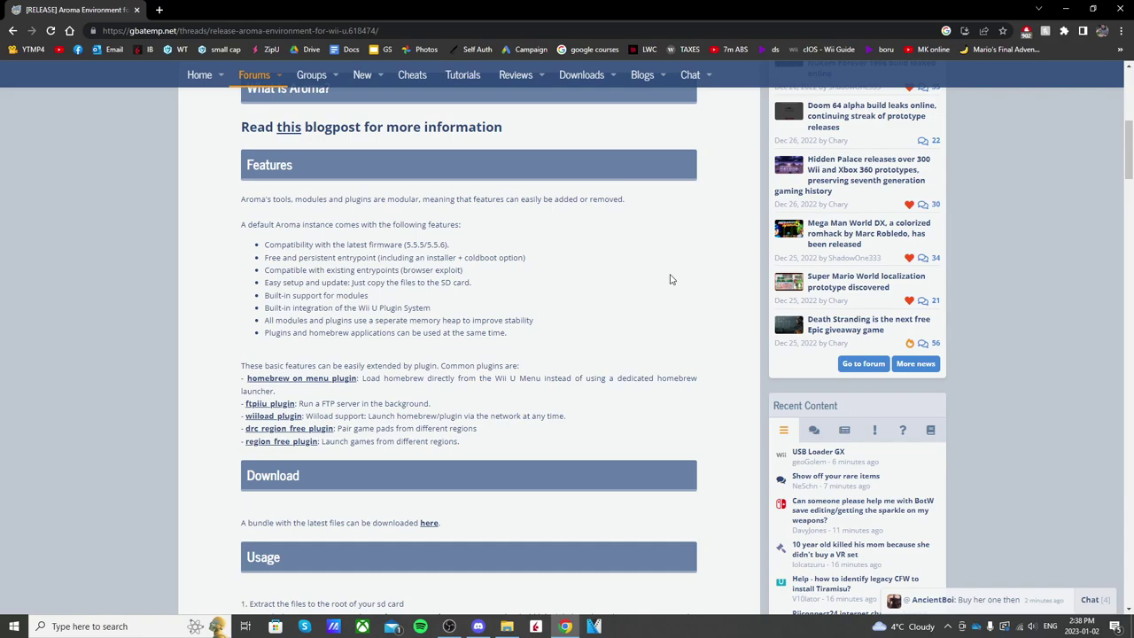
Download region_free_plugin_v0_2.zip from the GitHub v0.2 release, then return to the GBAtemp thread
scroll(655, 328, down, 1)
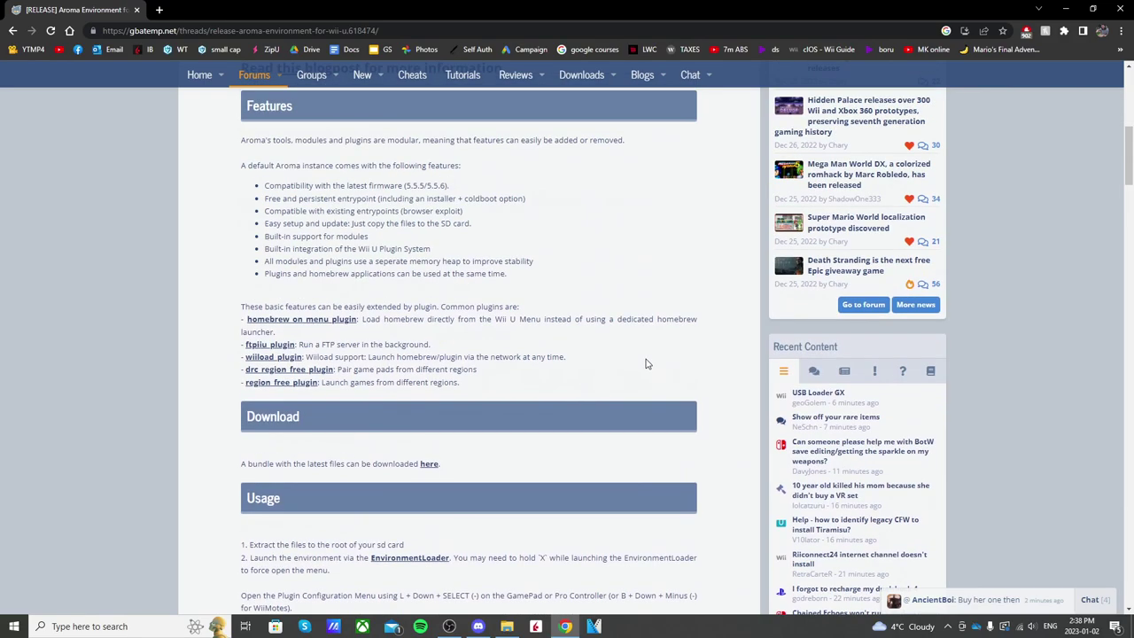
click(282, 387)
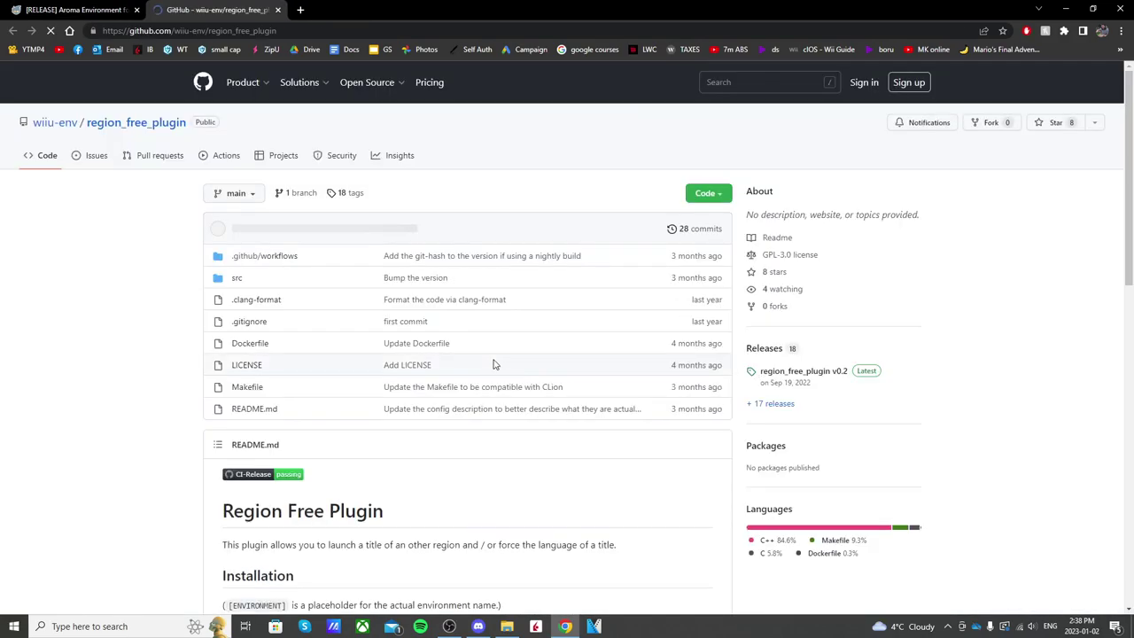
scroll(600, 395, down, 2)
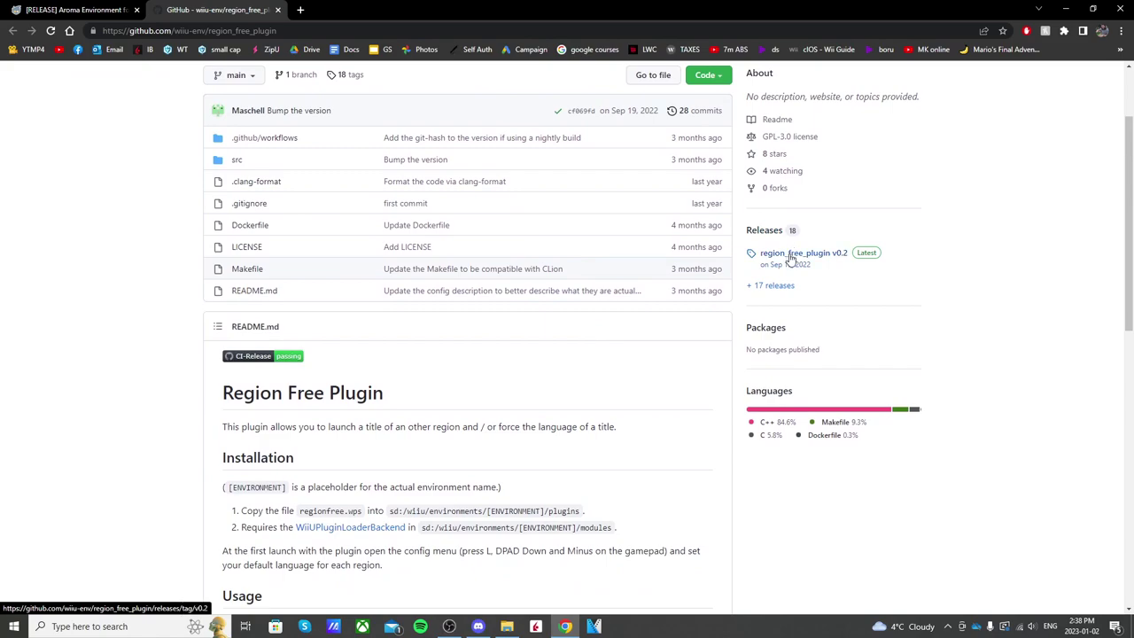
click(791, 256)
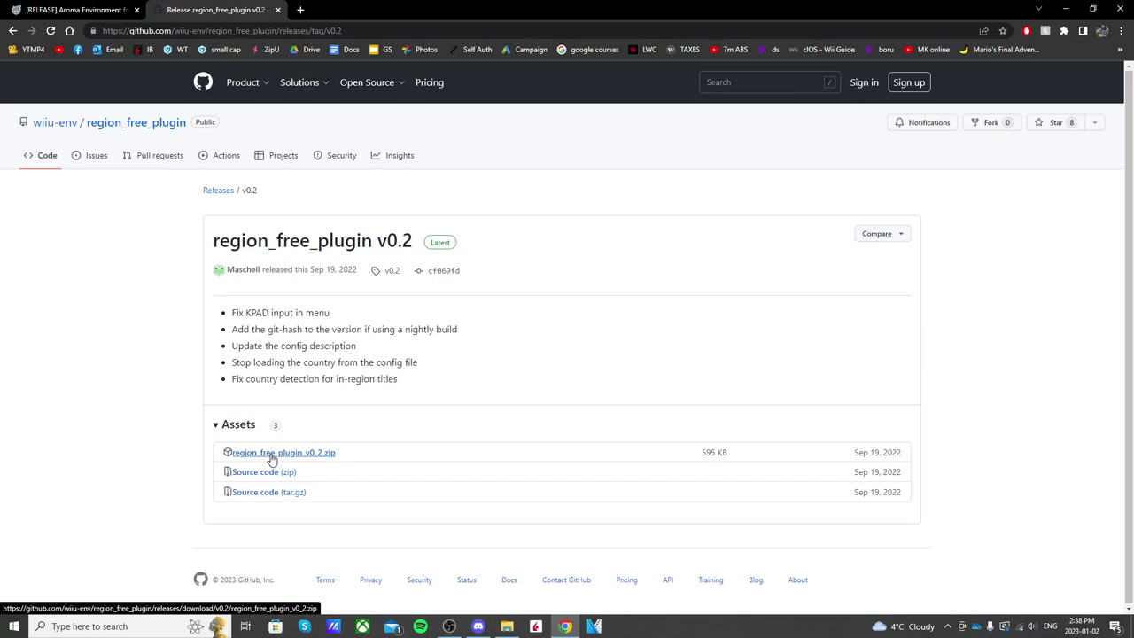
click(271, 455)
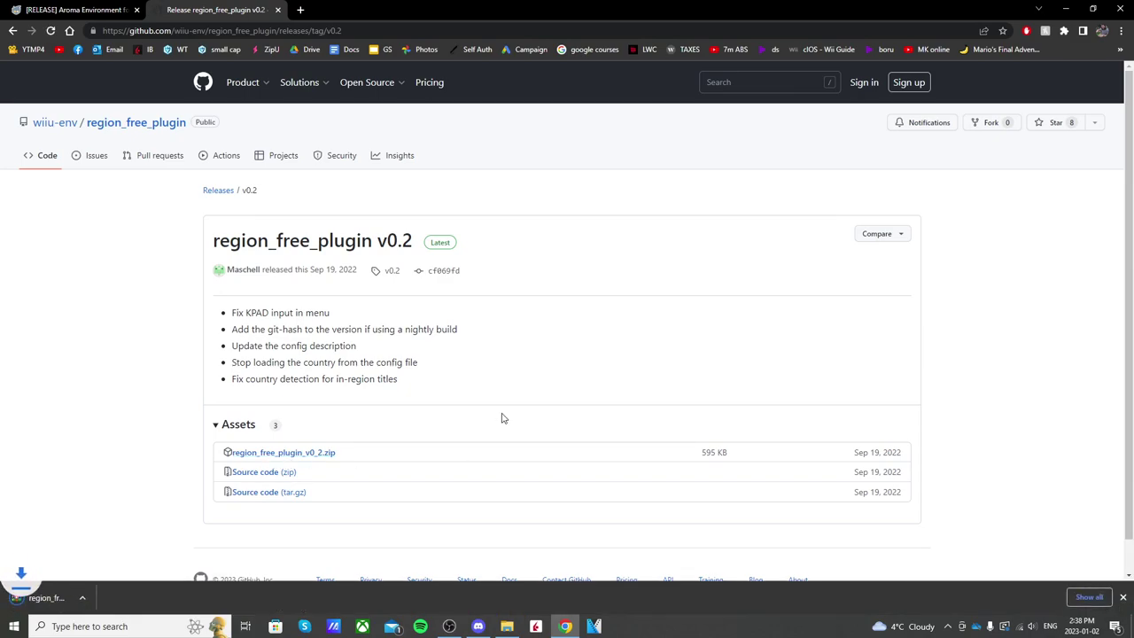
click(75, 10)
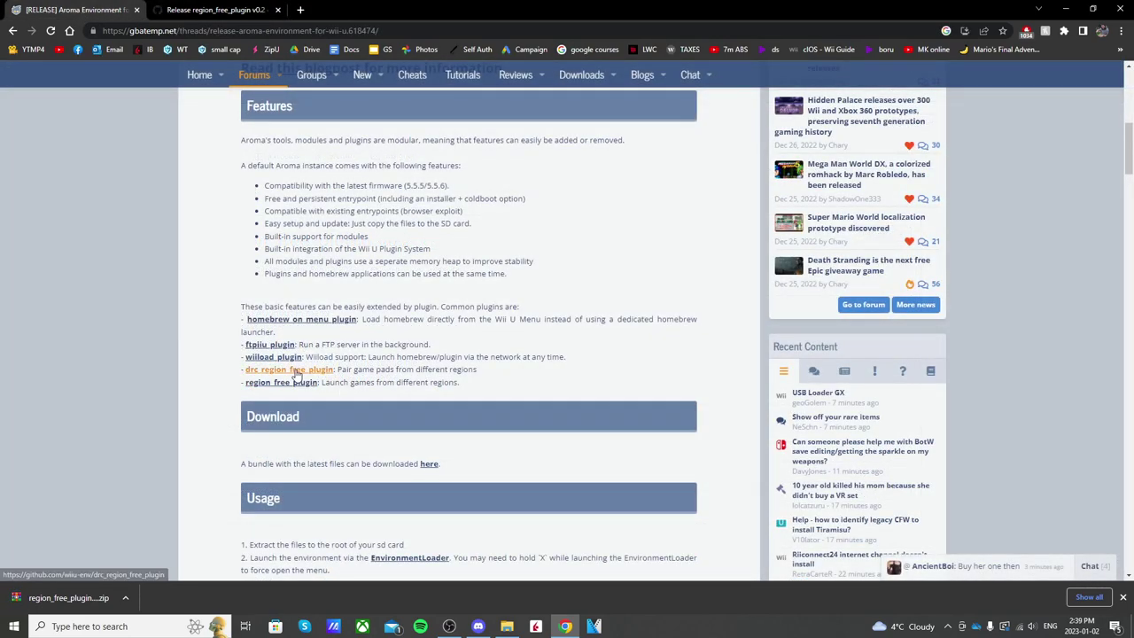
Download drc_region_free_plugin_20220905-183744.zip from the v0.1 release and bring up the SD card drive
click(301, 369)
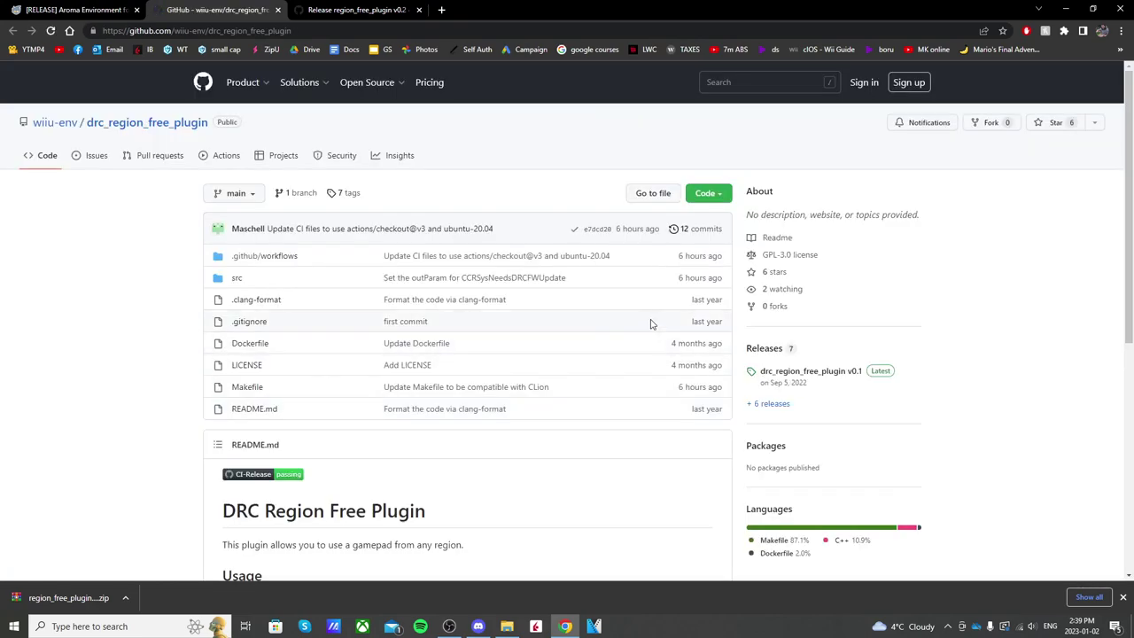
scroll(749, 348, down, 2)
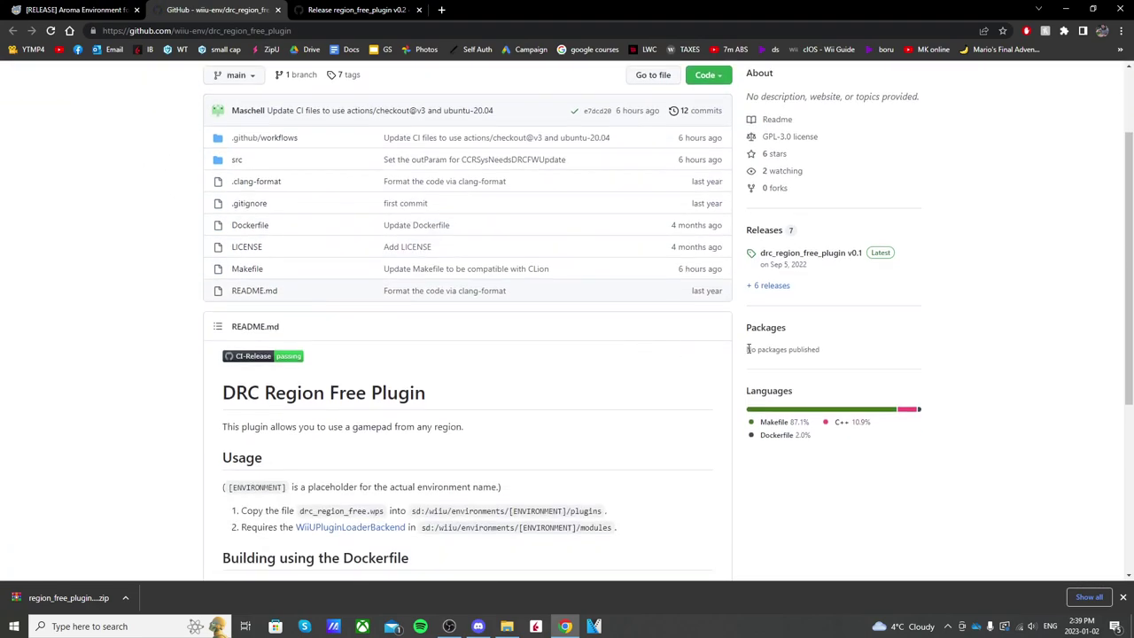
click(789, 256)
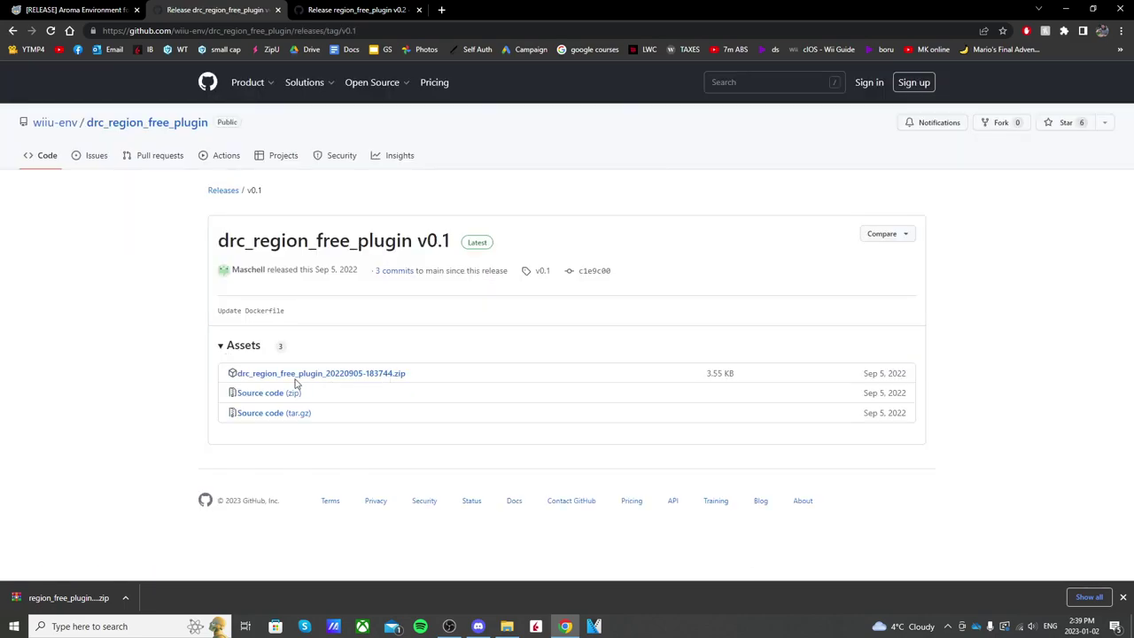
click(286, 376)
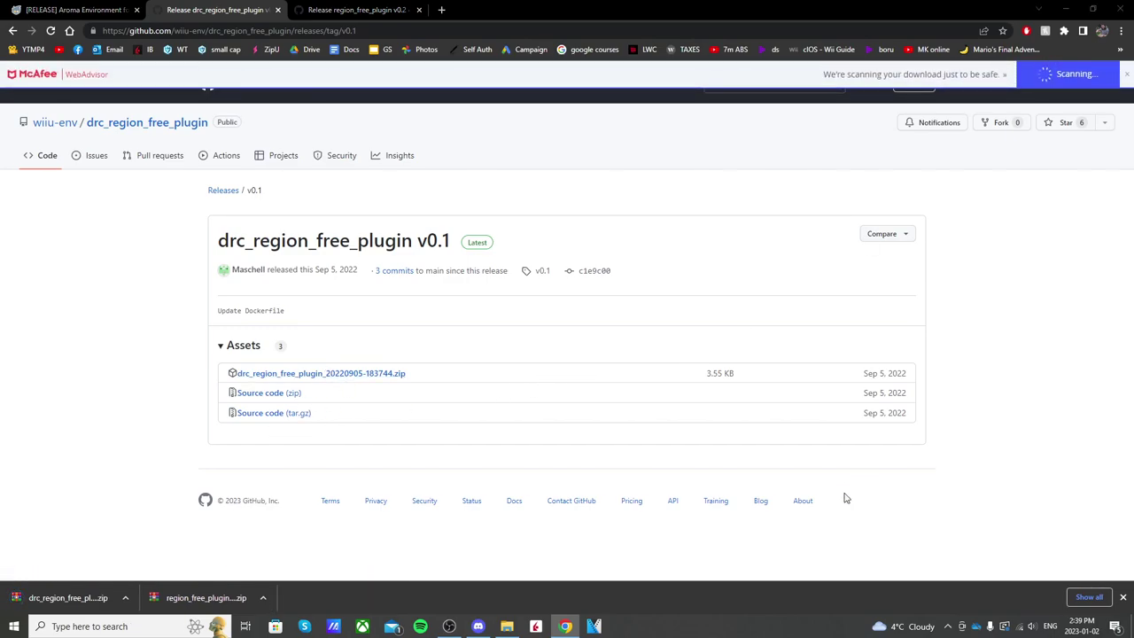
click(507, 626)
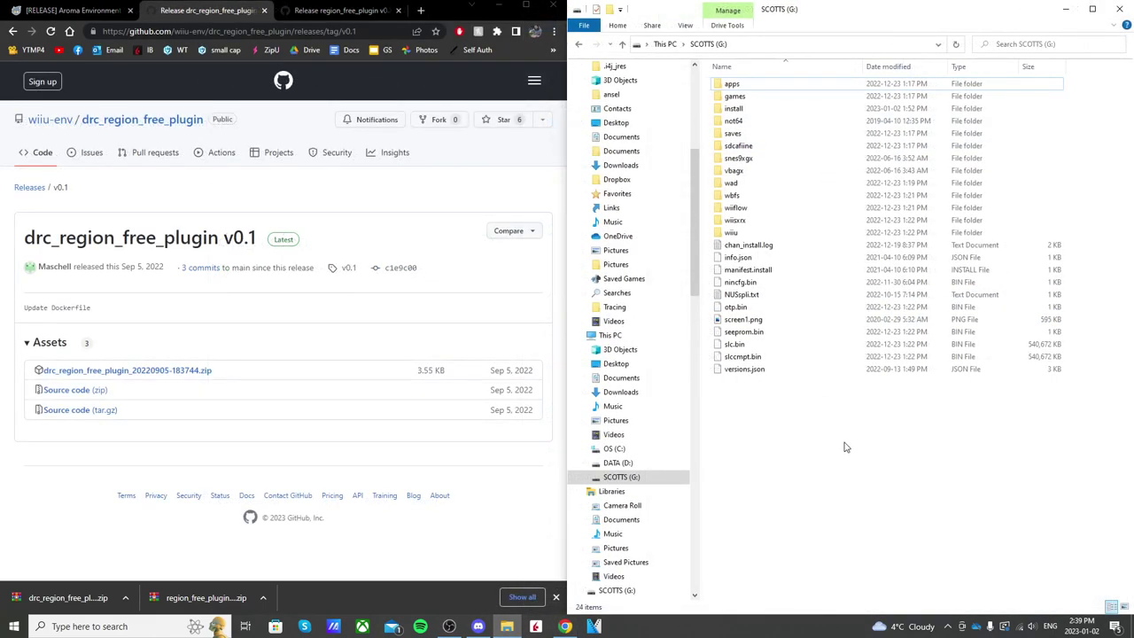
Open the region free zip in WinRAR and browse the SD card to wiiu\environments\aroma\plugins
click(207, 599)
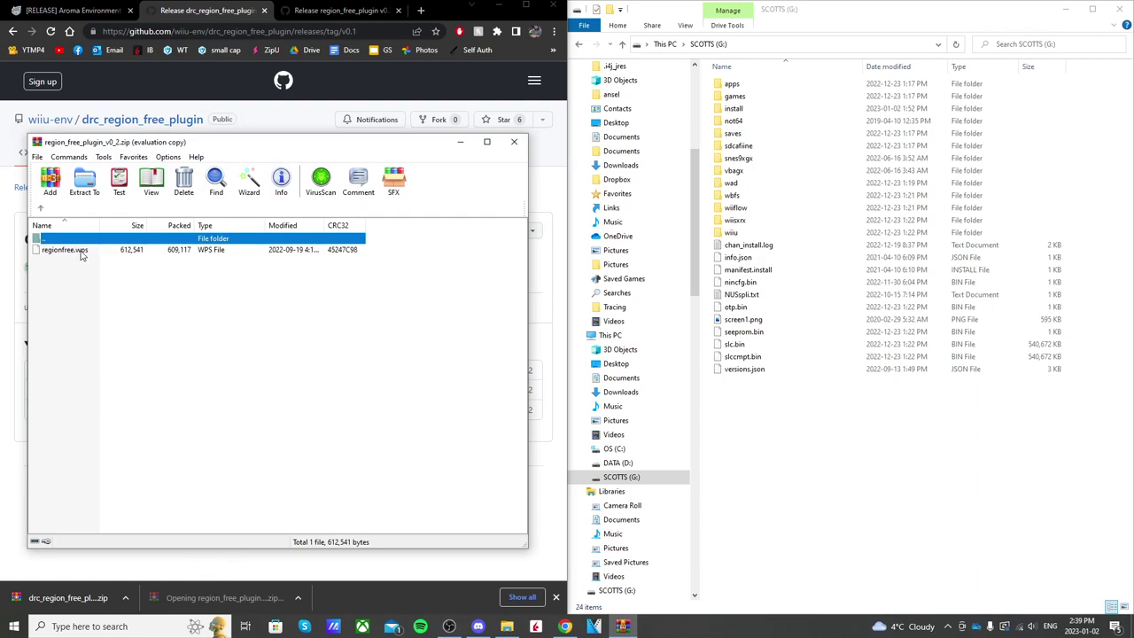
click(341, 349)
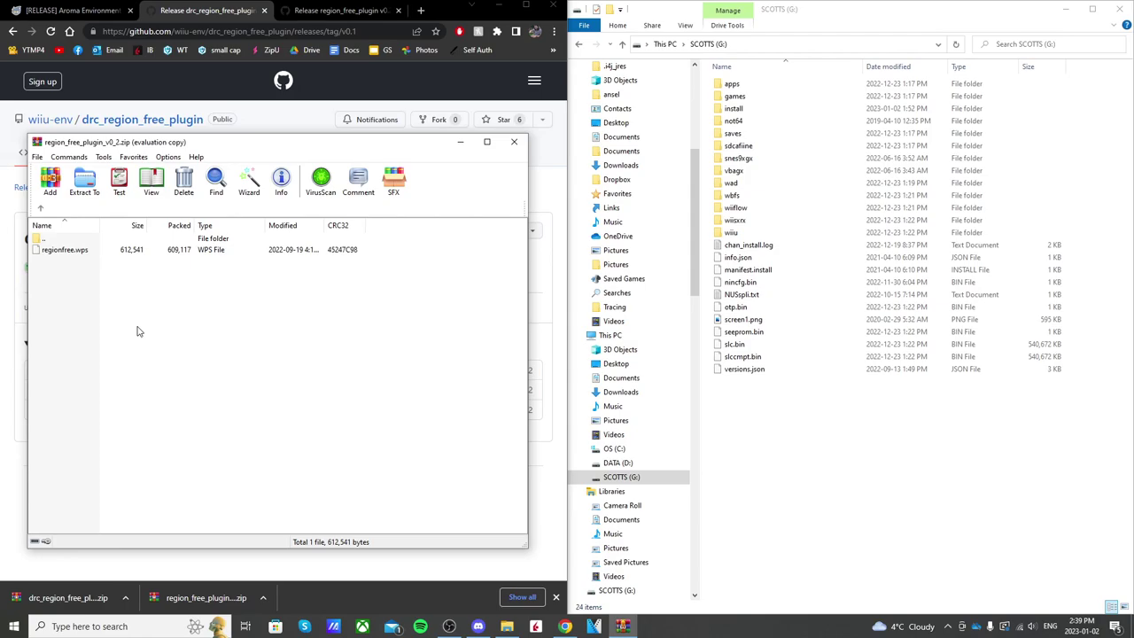
click(807, 438)
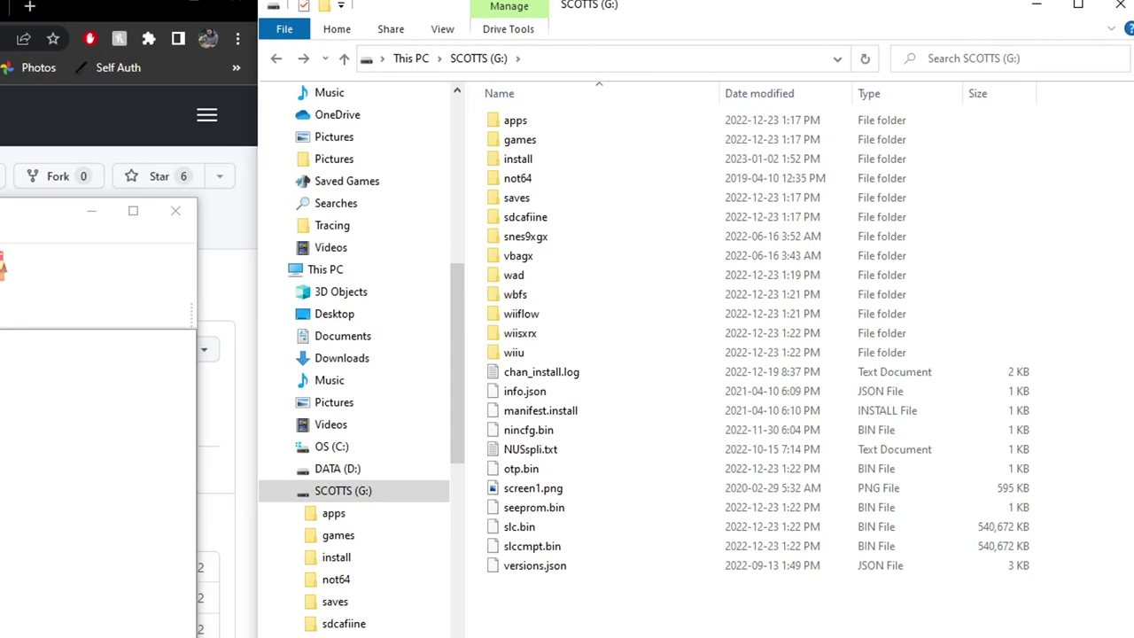
double_click(548, 353)
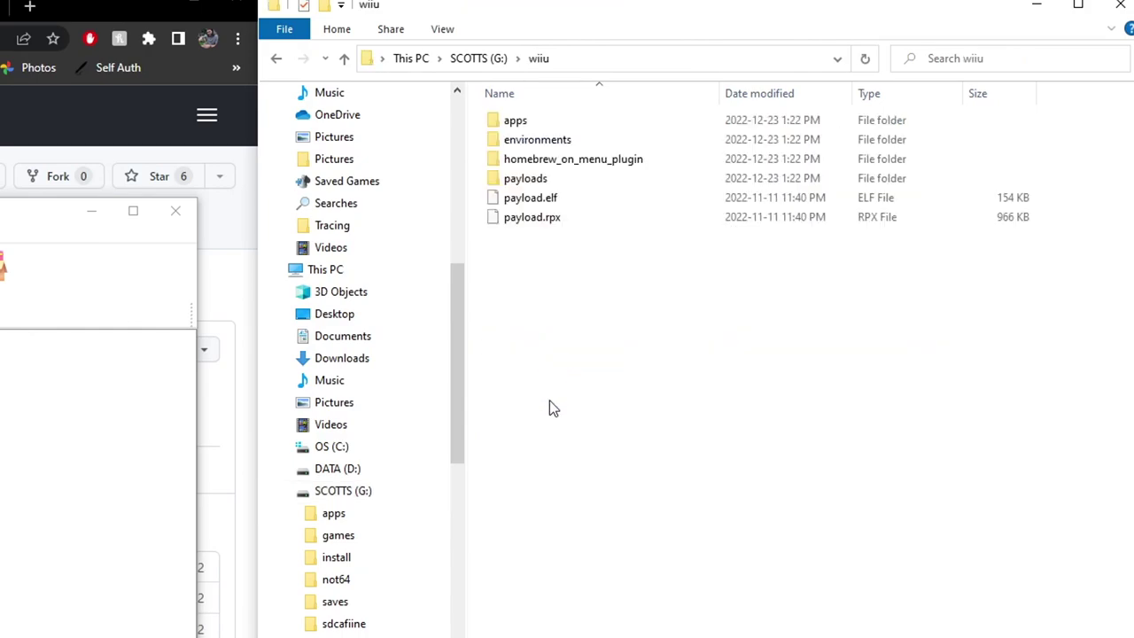
double_click(580, 142)
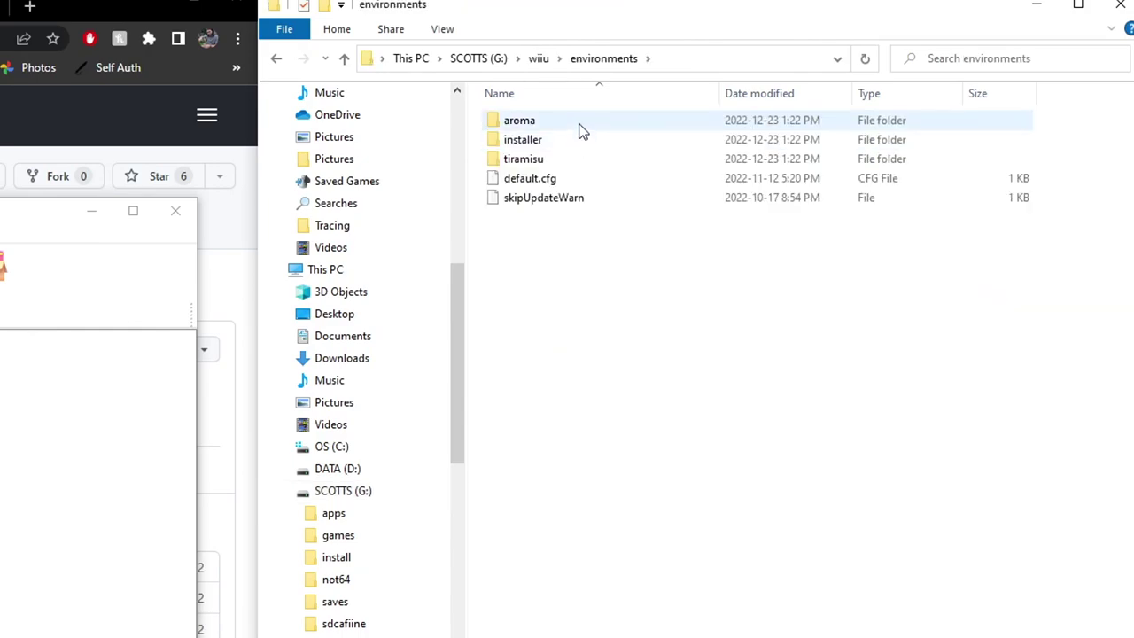
double_click(582, 129)
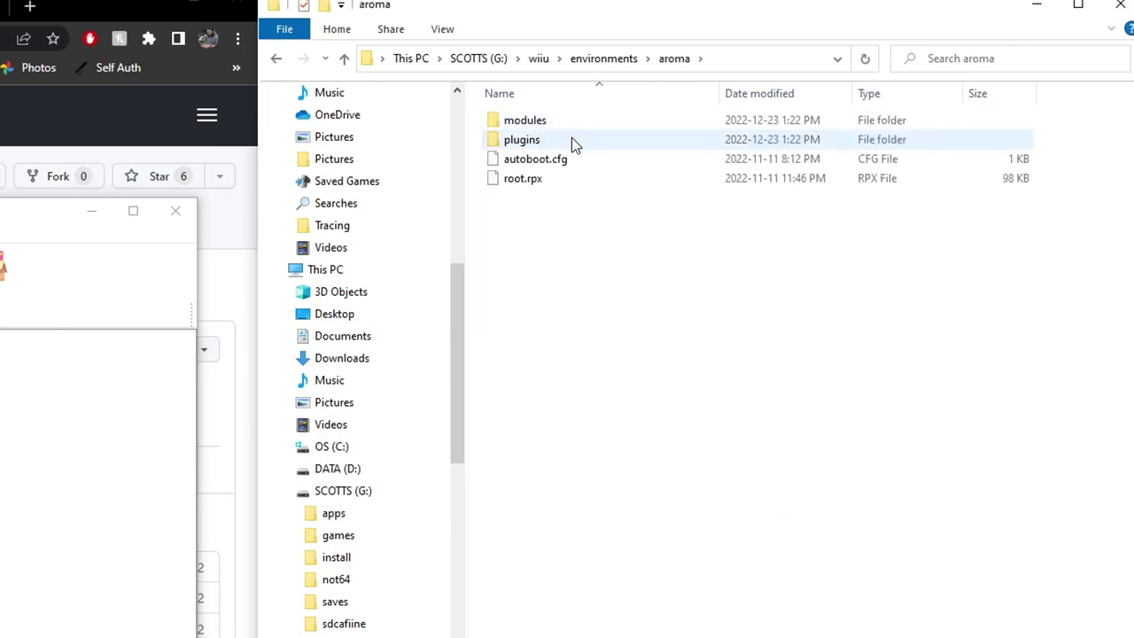
double_click(572, 142)
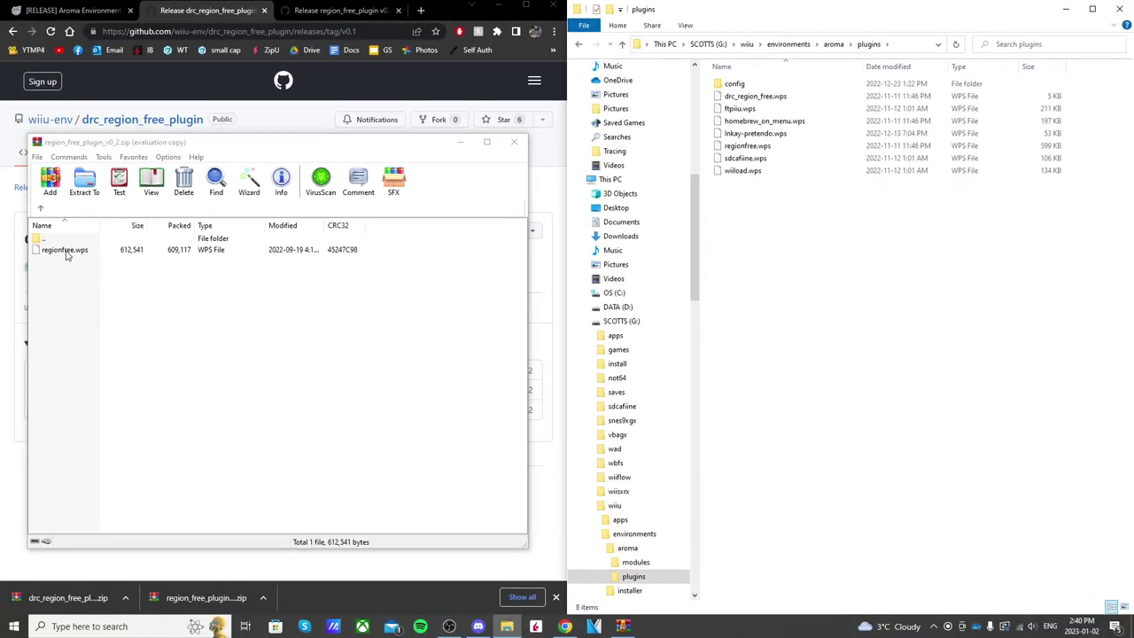
Copy regionfree.wps into the plugins folder, replacing the older copy, and close the archive
mouse_move(64, 254)
mouse_down()
mouse_move(588, 319)
mouse_move(800, 253)
mouse_move(802, 236)
mouse_up()
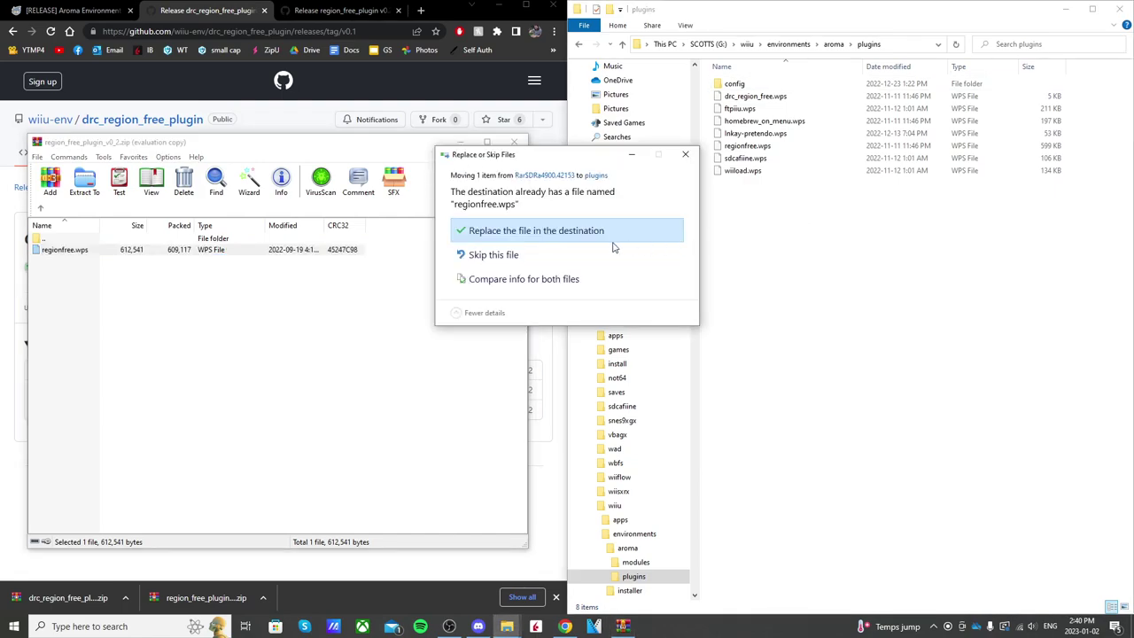
click(552, 232)
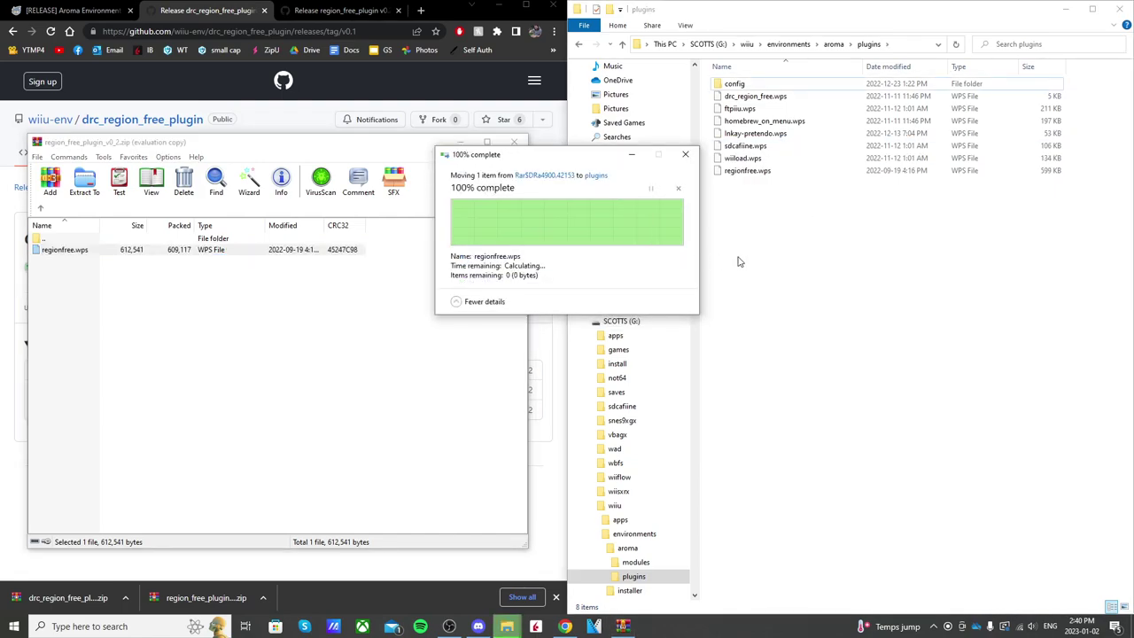
click(518, 144)
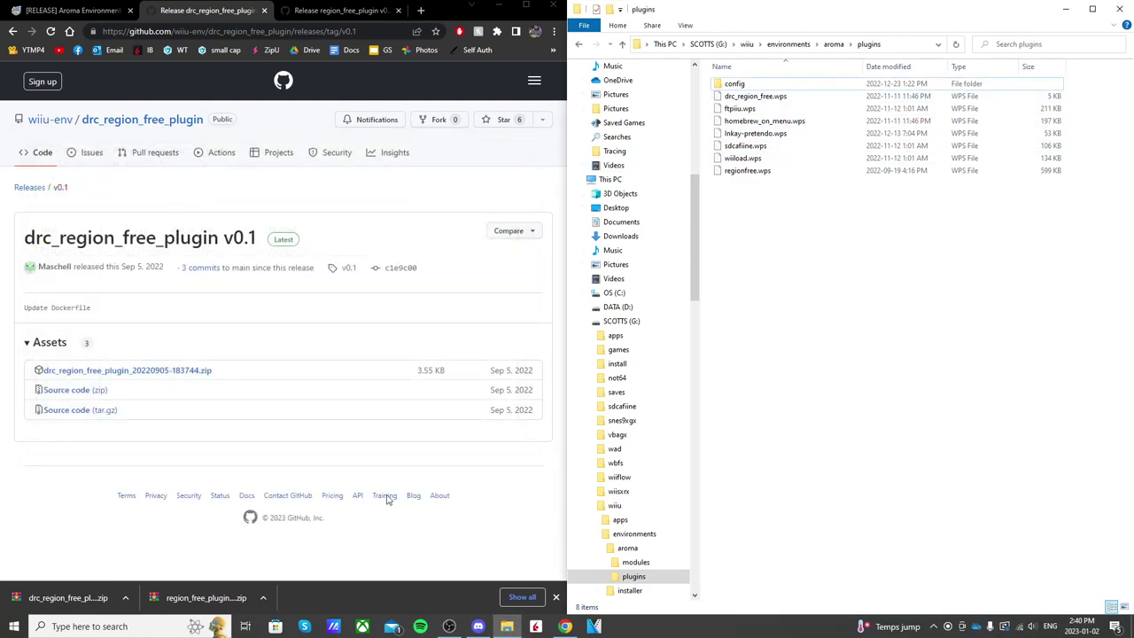
Copy drc_region_free.wps from its zip into plugins, replacing the existing file
click(78, 593)
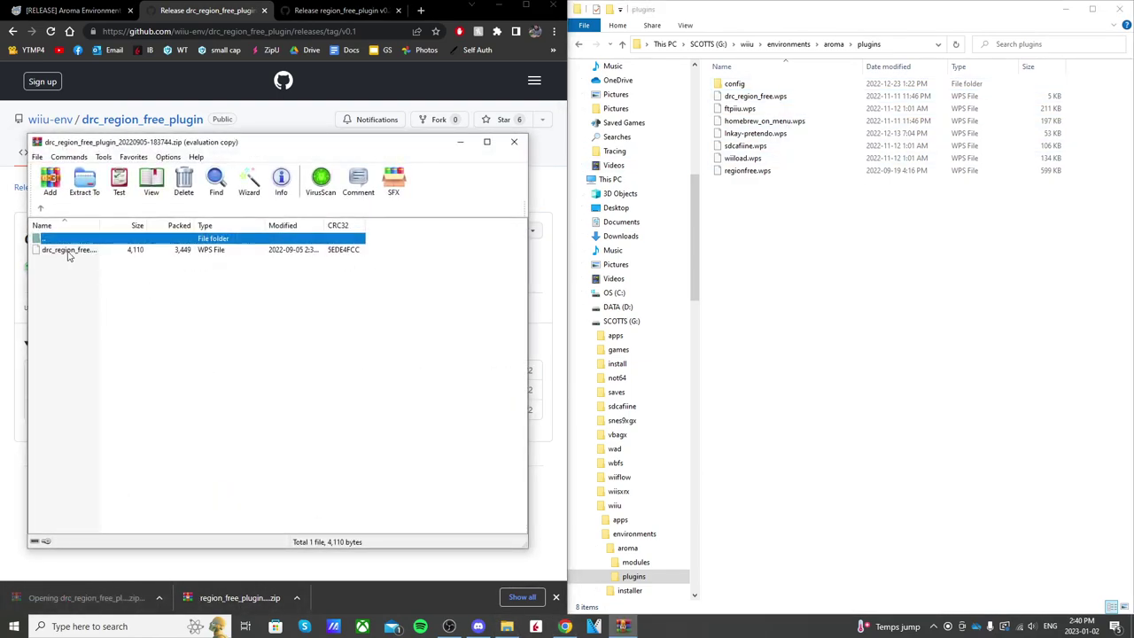
mouse_move(70, 253)
mouse_down()
mouse_move(88, 264)
mouse_move(828, 271)
mouse_up()
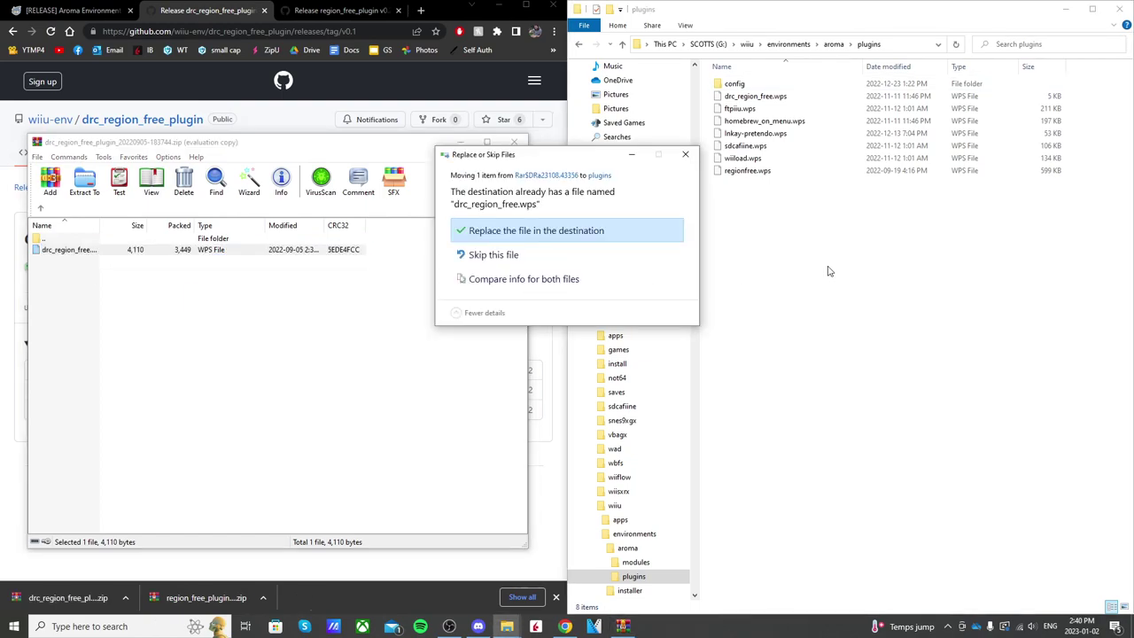
click(560, 234)
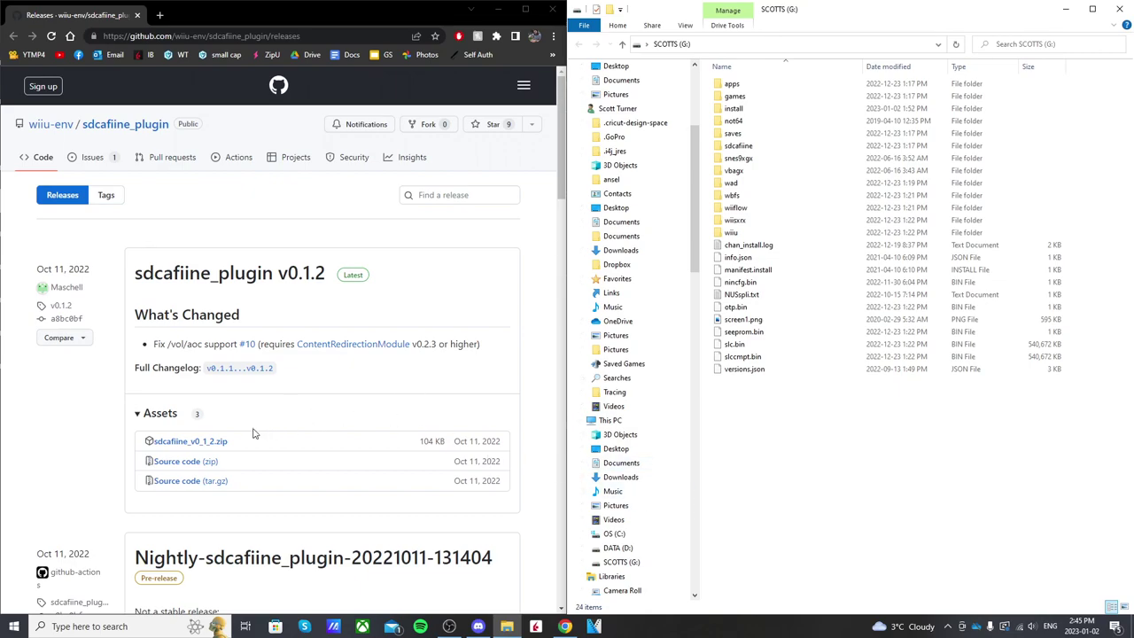
Copy sdcafiine.wps from sdcafiine_v0_1_2.zip into plugins, replacing the old version, and close WinRAR
click(211, 445)
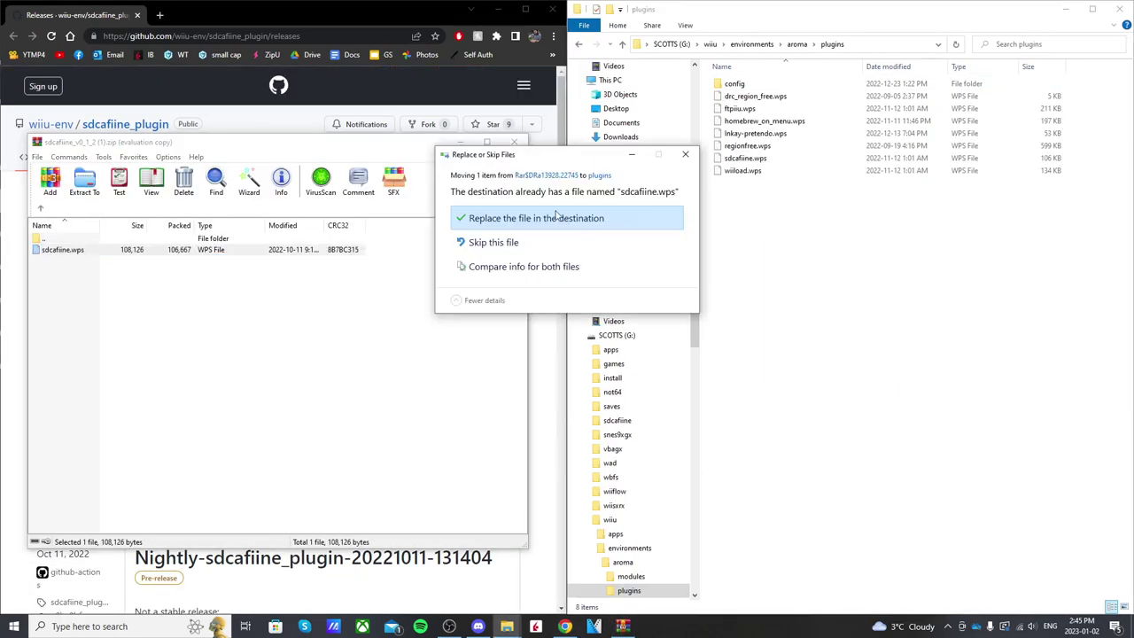
click(545, 220)
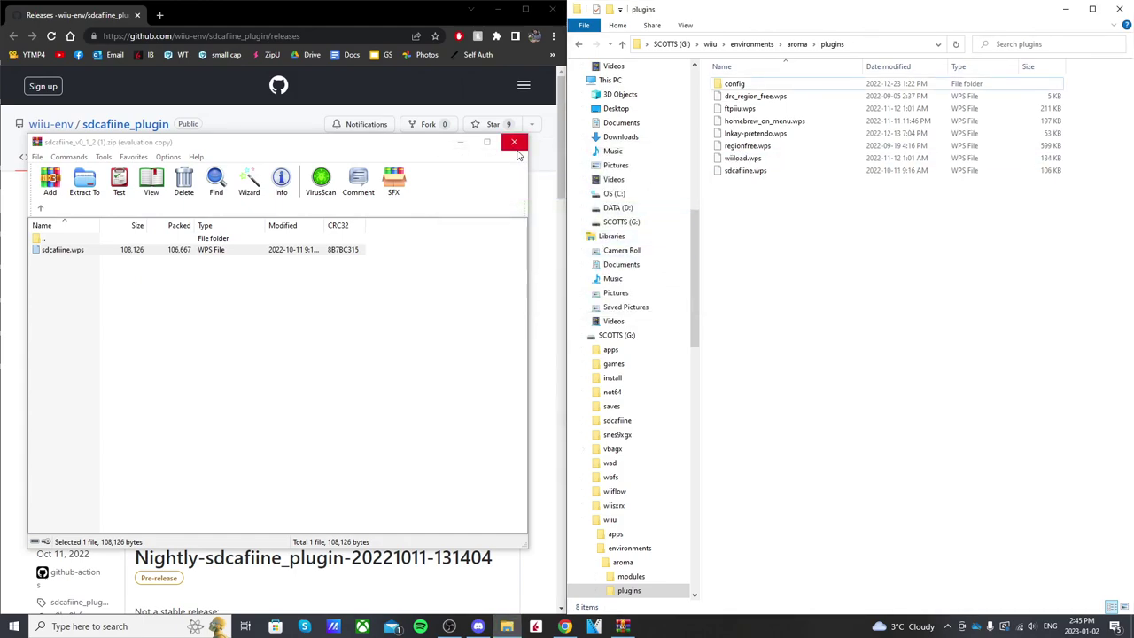
click(514, 143)
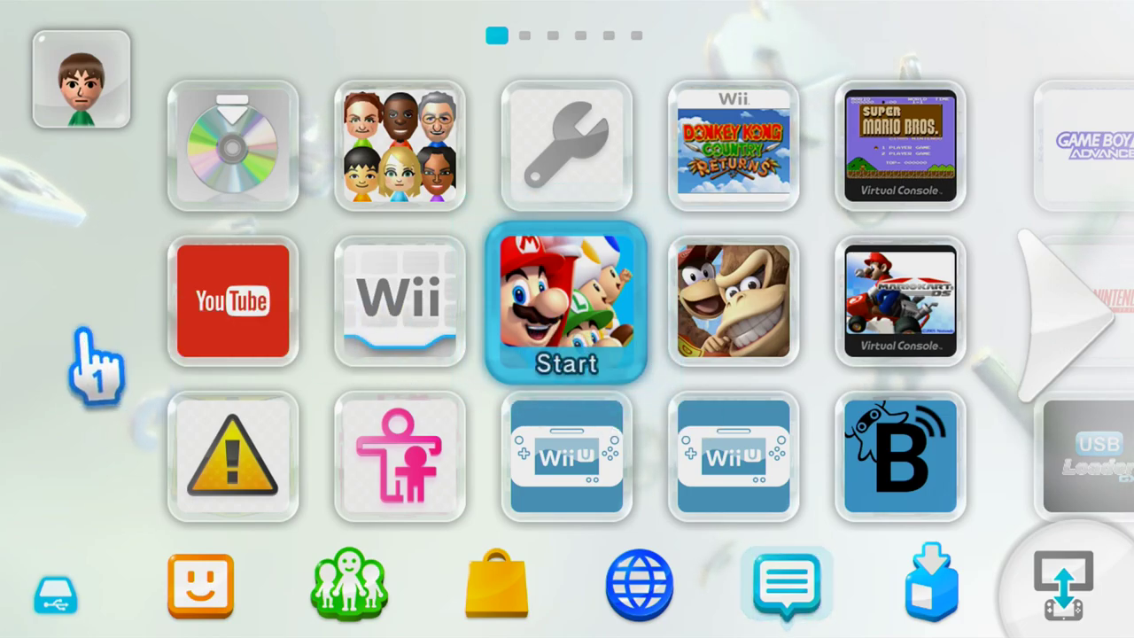
Launch New Super Mario Bros. U from the Wii U Menu
key(Return)
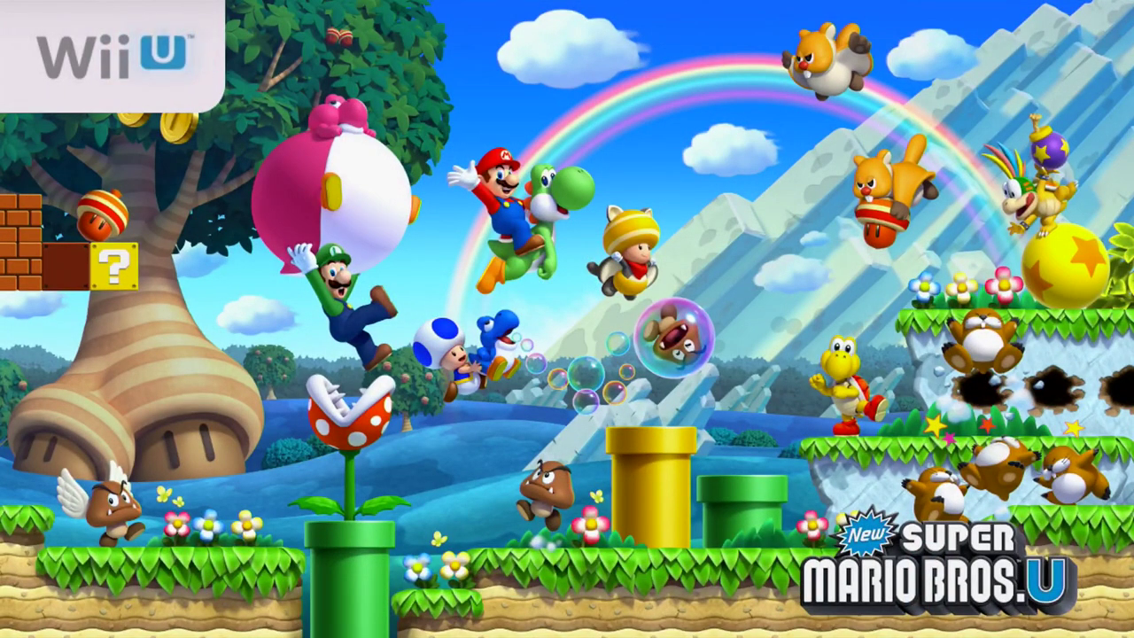